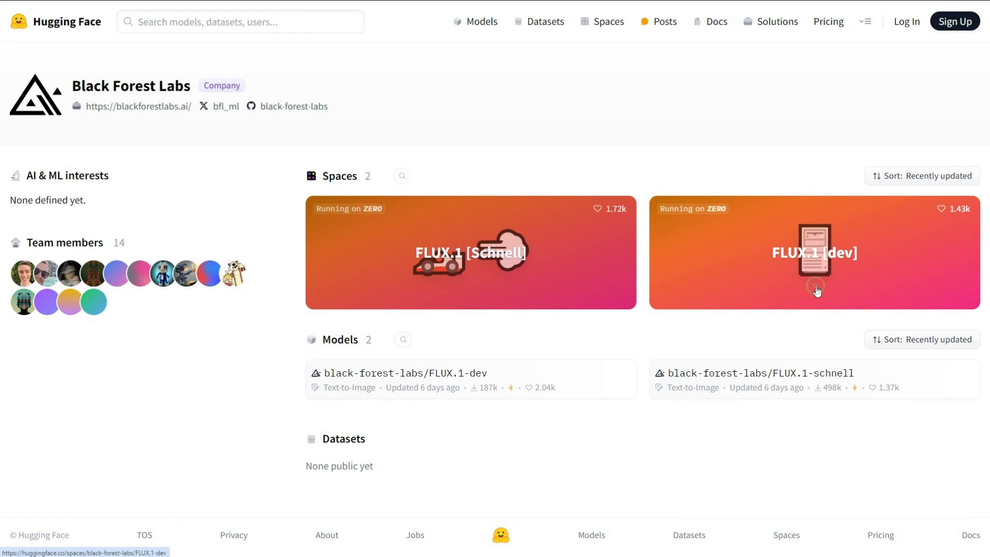
Step: Open the FLUX.1 [dev] space and examine its advanced settings for seed, width, height, guidance scale and inference steps
{"action": "left_click", "coordinate": [817, 290]}
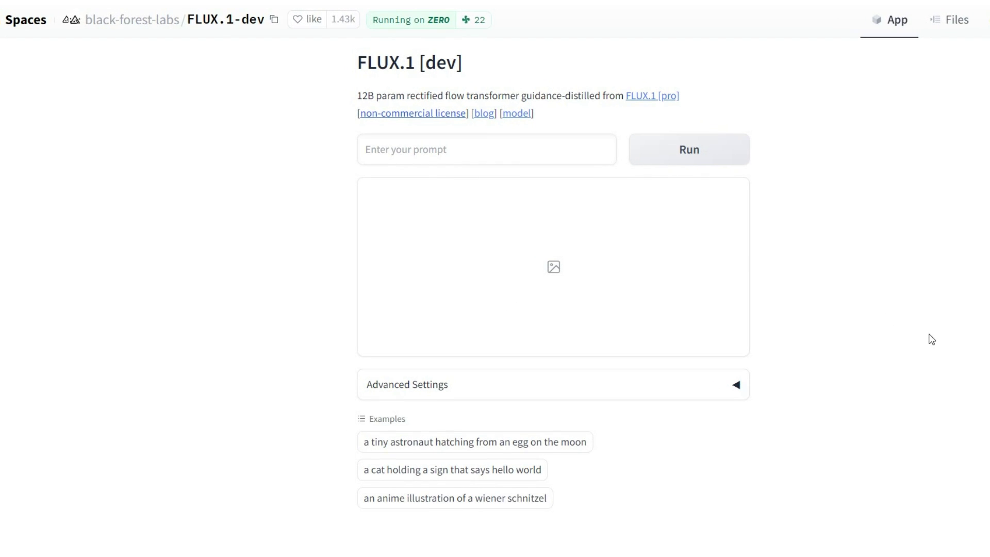
{"action": "left_click", "coordinate": [728, 385]}
{"action": "scroll", "coordinate": [736, 389], "scroll_direction": "down", "scroll_amount": 2}
{"action": "mouse_move", "coordinate": [385, 323]}
{"action": "left_mouse_down"}
{"action": "mouse_move", "coordinate": [531, 323]}
{"action": "mouse_move", "coordinate": [379, 323]}
{"action": "left_mouse_up"}
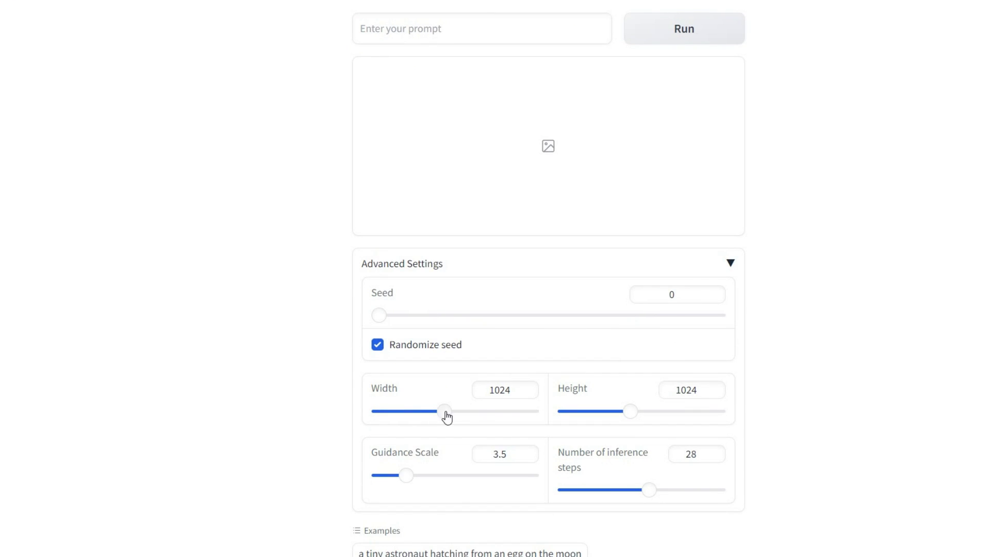
{"action": "mouse_move", "coordinate": [631, 411]}
{"action": "left_mouse_down"}
{"action": "mouse_move", "coordinate": [606, 418]}
{"action": "mouse_move", "coordinate": [636, 412]}
{"action": "left_mouse_up"}
{"action": "mouse_move", "coordinate": [407, 476]}
{"action": "left_mouse_down"}
{"action": "mouse_move", "coordinate": [466, 484]}
{"action": "mouse_move", "coordinate": [405, 477]}
{"action": "left_mouse_up"}
{"action": "left_click_drag", "start_coordinate": [648, 491], "coordinate": [607, 493]}
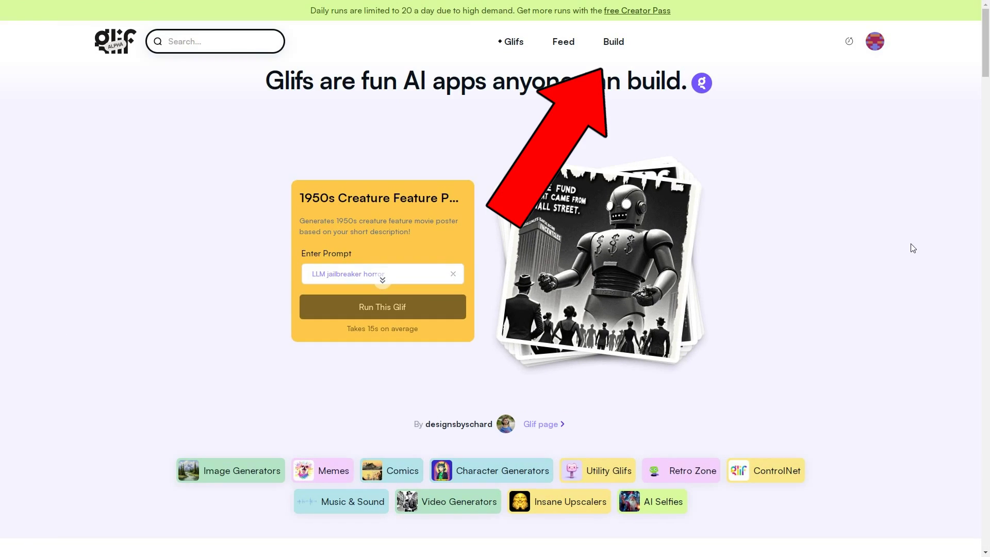
Step: Switch to Glif, start building a new glif and add a Text Input block
{"action": "left_click", "coordinate": [617, 42]}
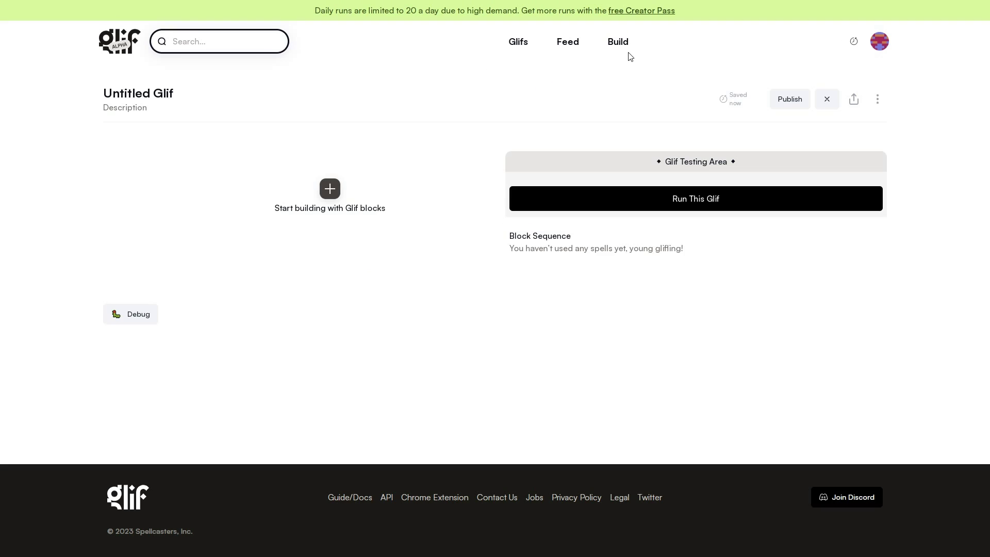
{"action": "left_click", "coordinate": [328, 192]}
{"action": "left_click_drag", "start_coordinate": [634, 155], "coordinate": [633, 98]}
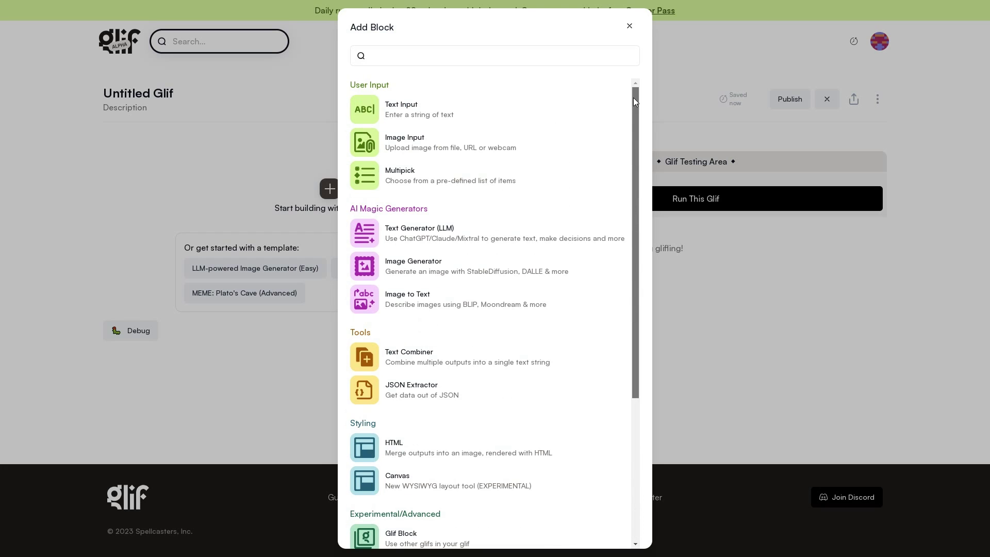
{"action": "left_click", "coordinate": [410, 108]}
Step: Rename the text input block as basic-prompt
{"action": "left_click", "coordinate": [243, 203]}
{"action": "key", "text": "BackSpace"}
{"action": "key", "text": "BackSpace"}
{"action": "key", "text": "BackSpace"}
{"action": "key", "text": "BackSpace"}
{"action": "type", "text": "basic-prompt"}
Step: Change the label of the basic-prompt input field to "Enter your prompt!"
{"action": "left_click", "coordinate": [305, 241]}
{"action": "key", "text": "BackSpace"}
{"action": "key", "text": "BackSpace"}
{"action": "key", "text": "BackSpace"}
{"action": "key", "text": "BackSpace"}
{"action": "key", "text": "BackSpace"}
{"action": "key", "text": "BackSpace"}
{"action": "key", "text": "BackSpace"}
{"action": "key", "text": "BackSpace"}
{"action": "key", "text": "BackSpace"}
{"action": "key", "text": "BackSpace"}
{"action": "key", "text": "BackSpace"}
{"action": "key", "text": "BackSpace"}
{"action": "key", "text": "BackSpace"}
{"action": "key", "text": "BackSpace"}
{"action": "key", "text": "BackSpace"}
{"action": "key", "text": "BackSpace"}
{"action": "key", "text": "BackSpace"}
{"action": "key", "text": "BackSpace"}
{"action": "key", "text": "BackSpace"}
{"action": "key", "text": "BackSpace"}
{"action": "type", "text": "Enter your prompt!"}
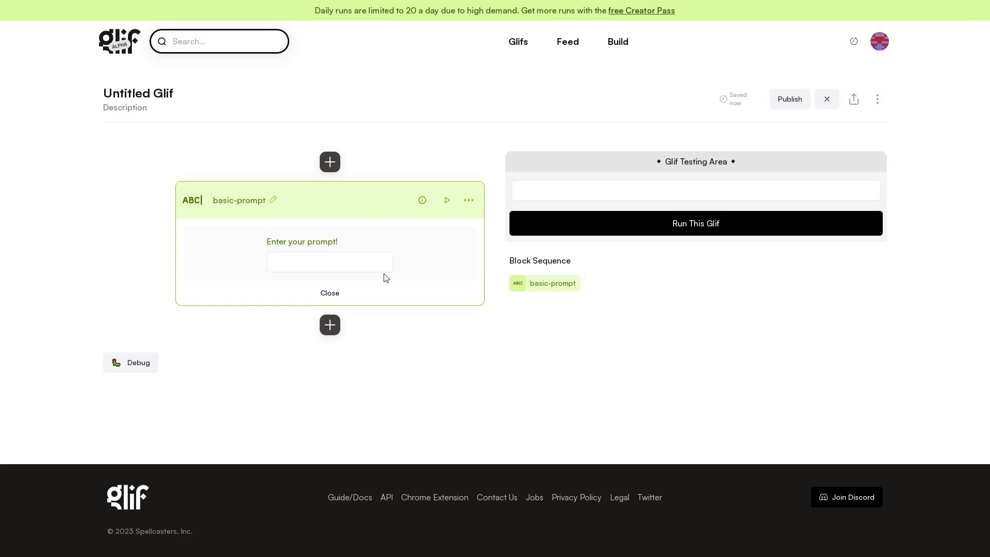
Step: Add a Text Generator (LLM) block below basic-prompt and name it prompt-enhancer
{"action": "left_click", "coordinate": [331, 325]}
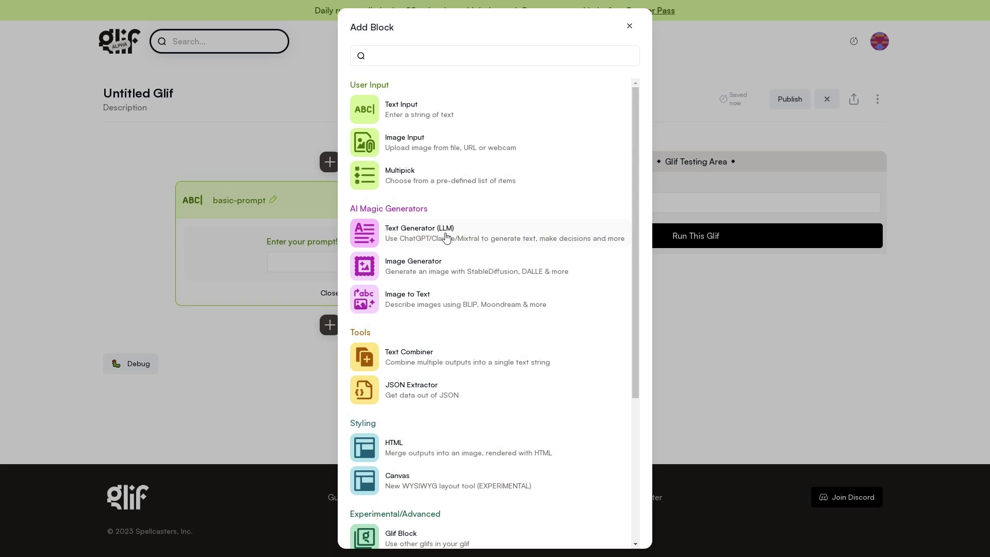
{"action": "left_click", "coordinate": [432, 233]}
{"action": "left_click", "coordinate": [281, 373]}
{"action": "type", "text": "prompt-enhan"}
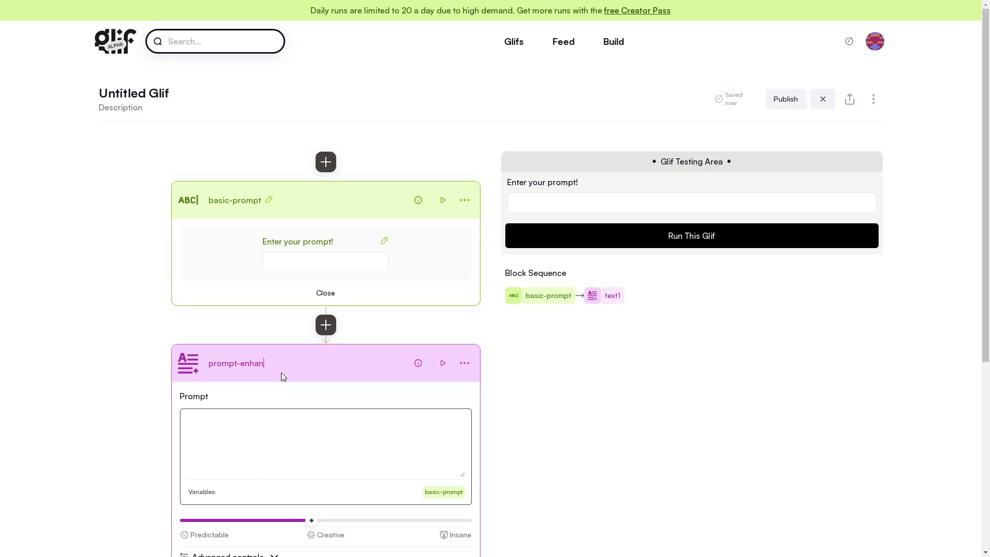
Step: Write the prompt-enhancer's prompt "Take the following image prompt and improve it so that it generates colorful, high-contrast images." followed by the quoted basic-prompt variable
{"action": "left_click", "coordinate": [287, 418]}
{"action": "scroll", "coordinate": [287, 418], "scroll_direction": "down", "scroll_amount": 3}
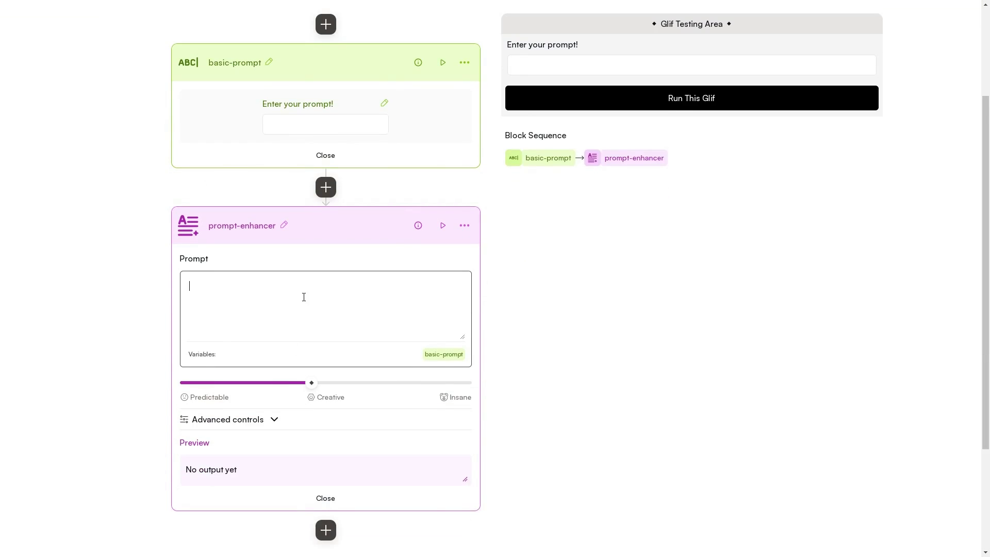
{"action": "type", "text": "Take the following image prompt and improve it so that it generates colorful, high-contrast images."}
{"action": "left_click_drag", "start_coordinate": [190, 252], "coordinate": [450, 262]}
{"action": "left_click", "coordinate": [293, 264]}
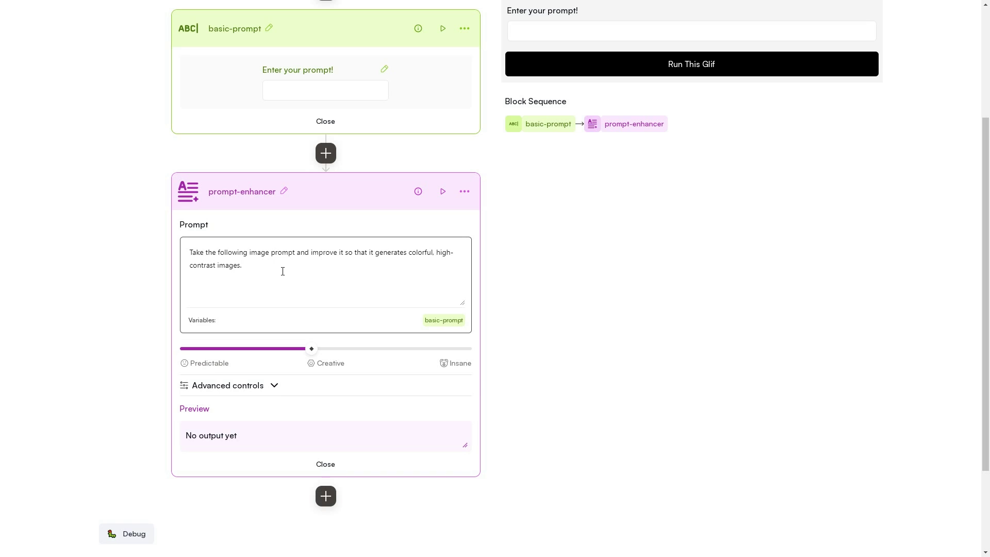
{"action": "left_click", "coordinate": [443, 320]}
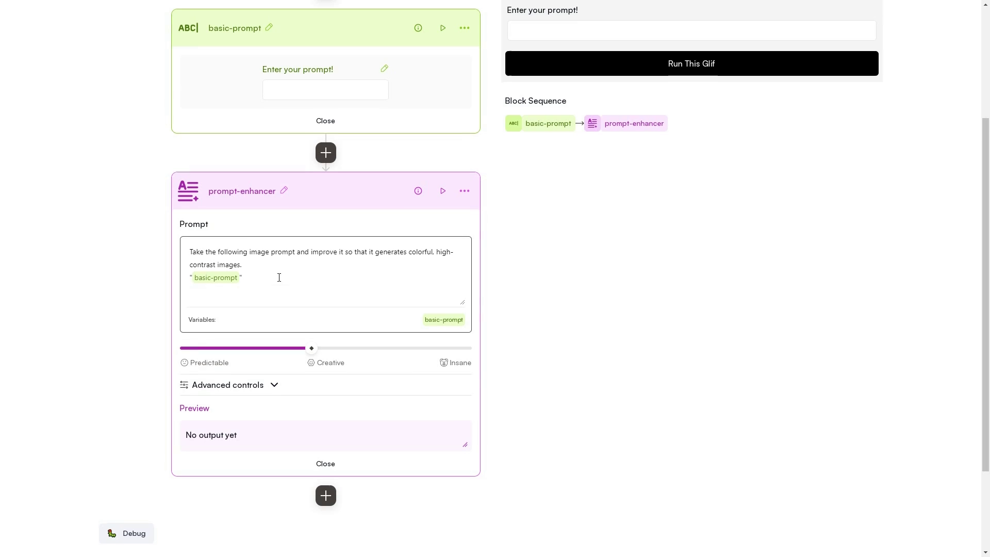
Step: Set the prompt-enhancer's model to claude-3.5-sonnet in its advanced controls
{"action": "scroll", "coordinate": [279, 278], "scroll_direction": "down", "scroll_amount": 3}
{"action": "left_click", "coordinate": [274, 263]}
{"action": "scroll", "coordinate": [299, 316], "scroll_direction": "down", "scroll_amount": 2}
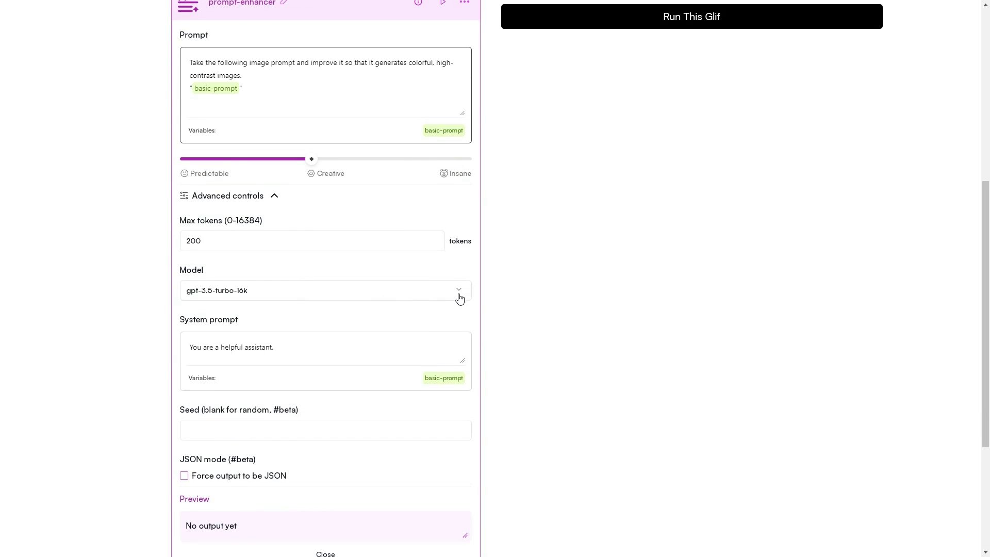
{"action": "left_click", "coordinate": [459, 296]}
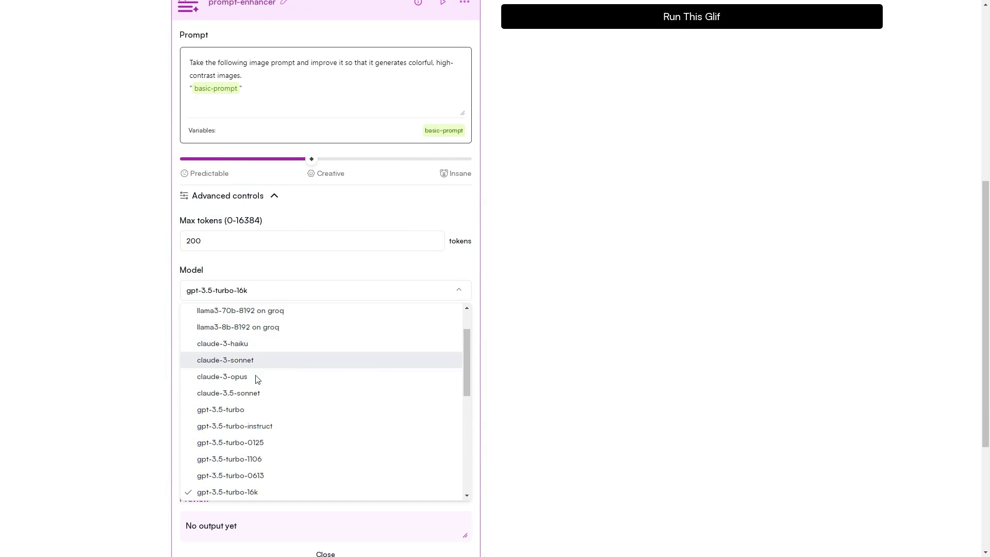
{"action": "left_click", "coordinate": [277, 393]}
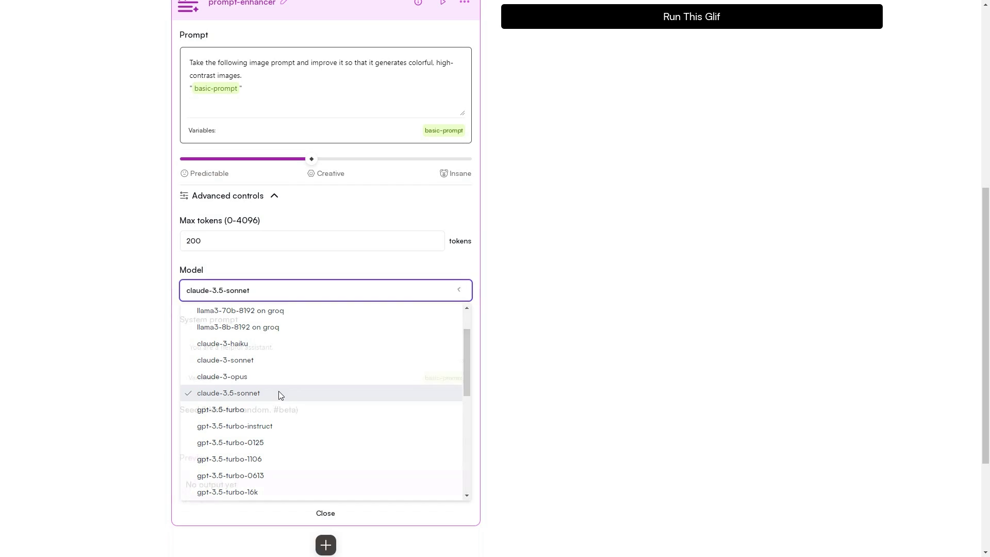
Step: Add an Image Generator block after prompt-enhancer and insert the prompt-enhancer variable as its image description
{"action": "left_click", "coordinate": [326, 542]}
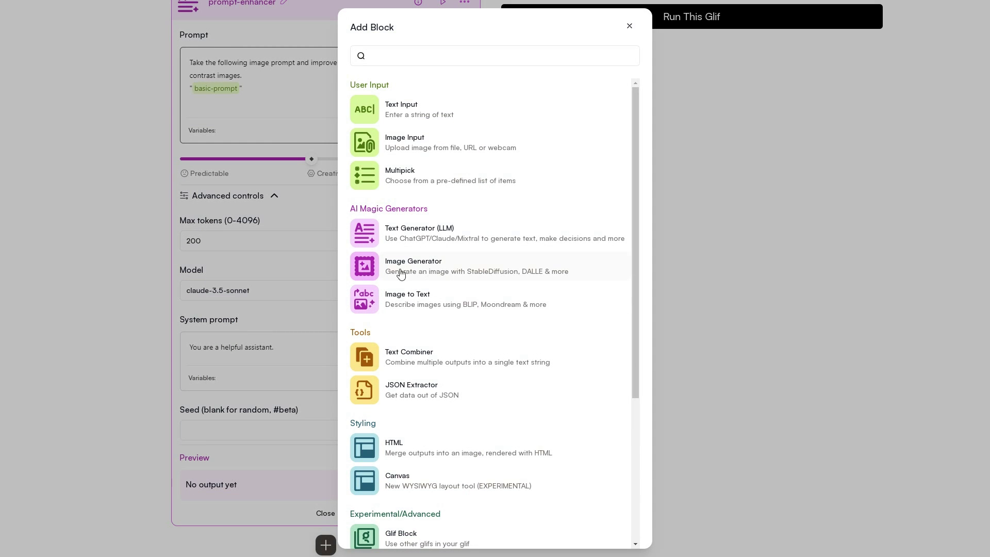
{"action": "left_click", "coordinate": [427, 276]}
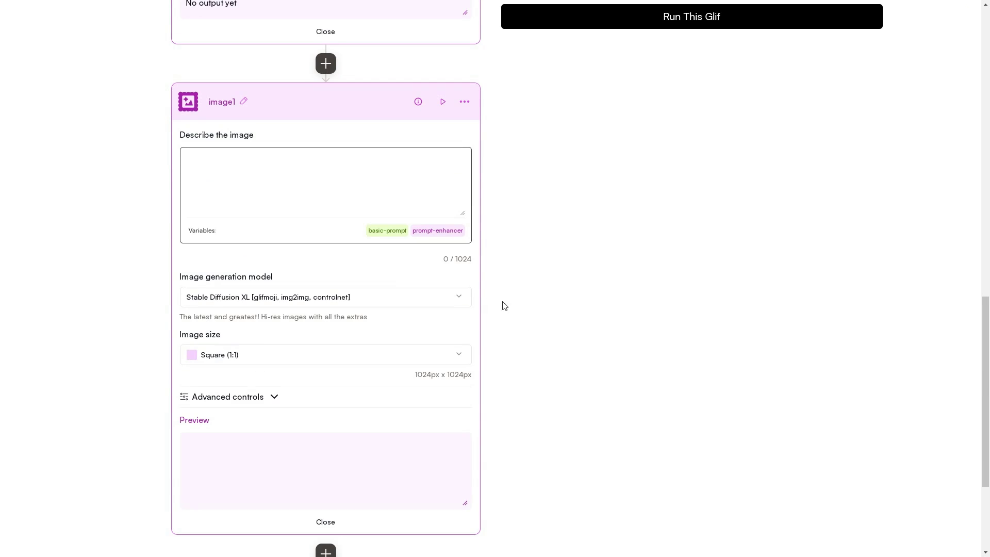
{"action": "left_click", "coordinate": [438, 231]}
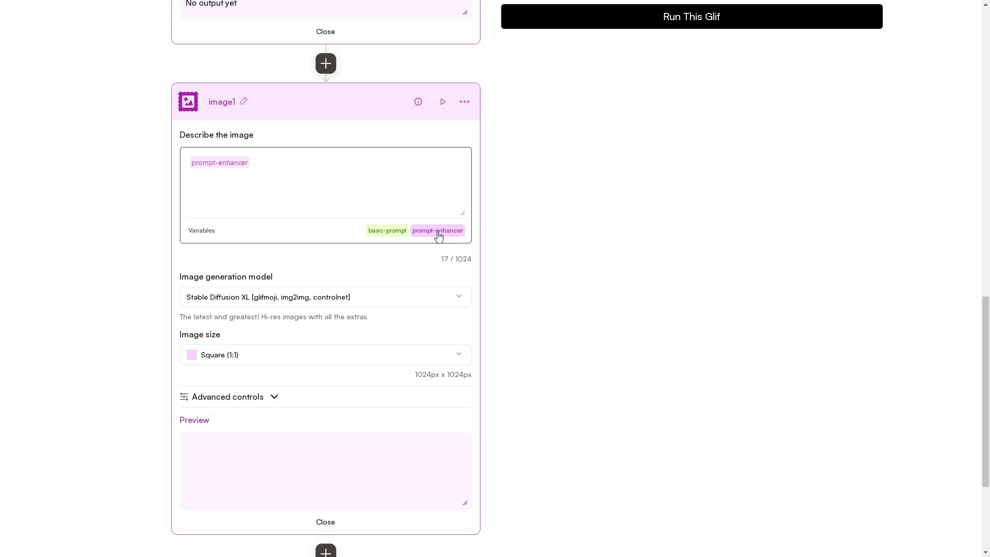
Step: Set the image block's generation model to Flux Pro and its image size to Landscape (16:9)
{"action": "scroll", "coordinate": [441, 283], "scroll_direction": "down", "scroll_amount": 1}
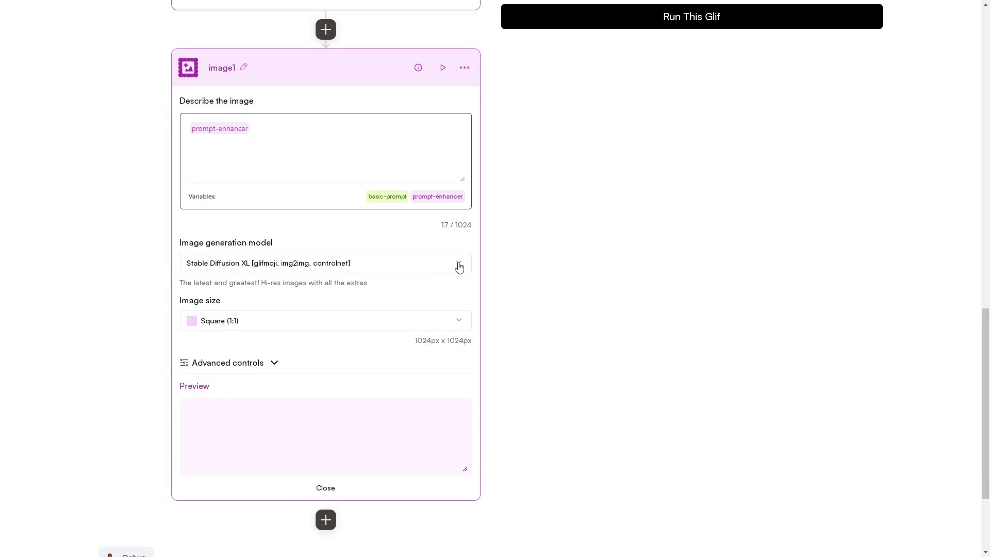
{"action": "left_click", "coordinate": [459, 267]}
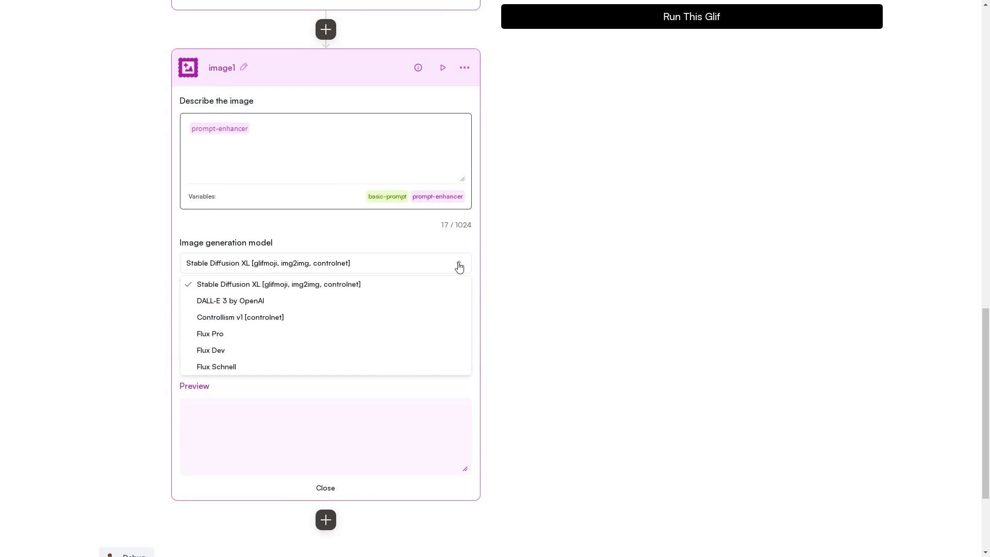
{"action": "left_click", "coordinate": [238, 339]}
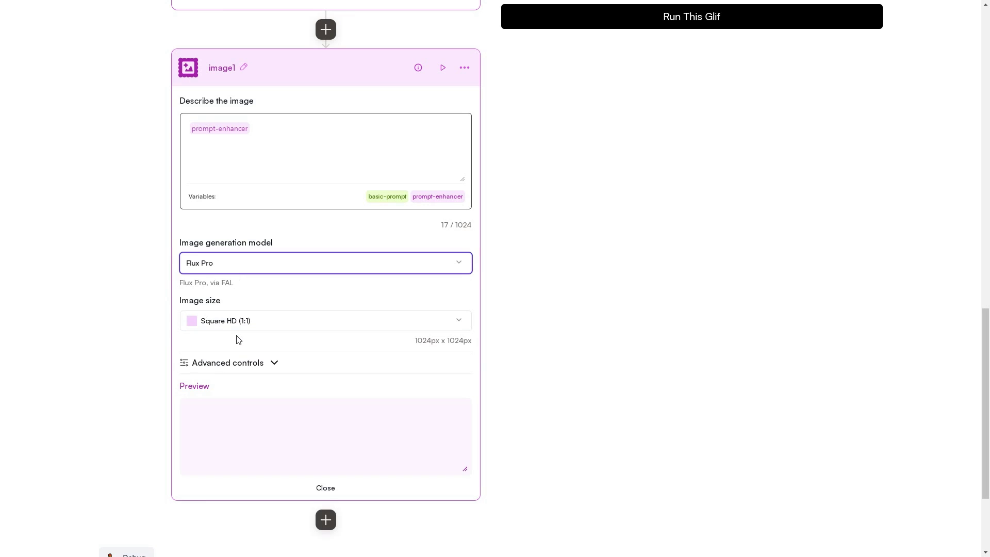
{"action": "left_click", "coordinate": [378, 324]}
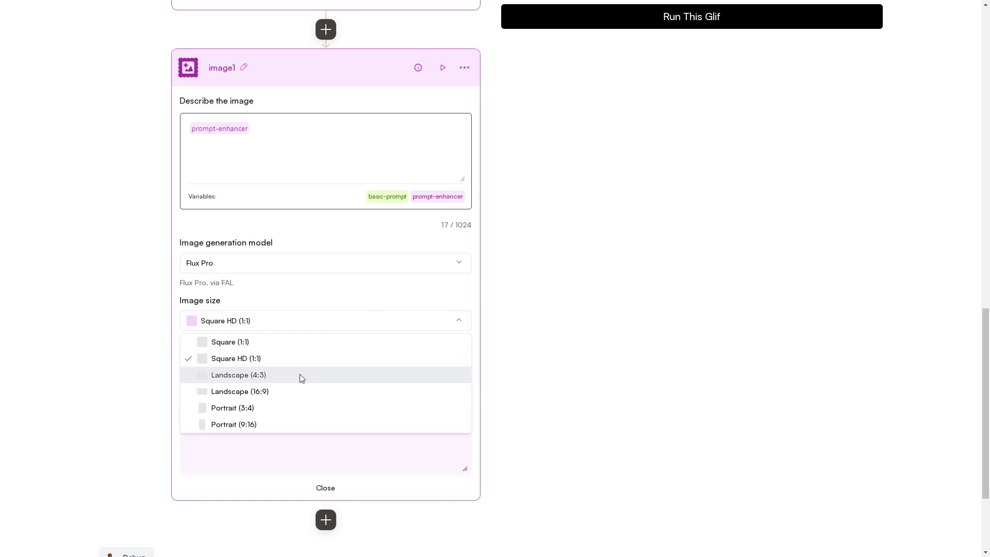
{"action": "left_click", "coordinate": [292, 396]}
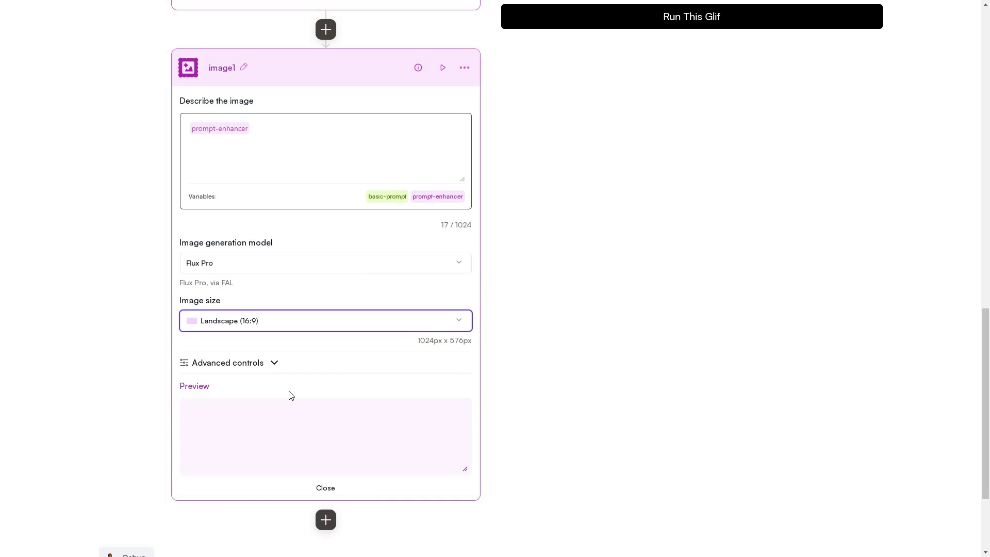
Step: Collapse the image generator, prompt-enhancer and basic-prompt blocks
{"action": "left_click", "coordinate": [325, 488]}
{"action": "left_click", "coordinate": [320, 265]}
{"action": "left_click", "coordinate": [332, 200]}
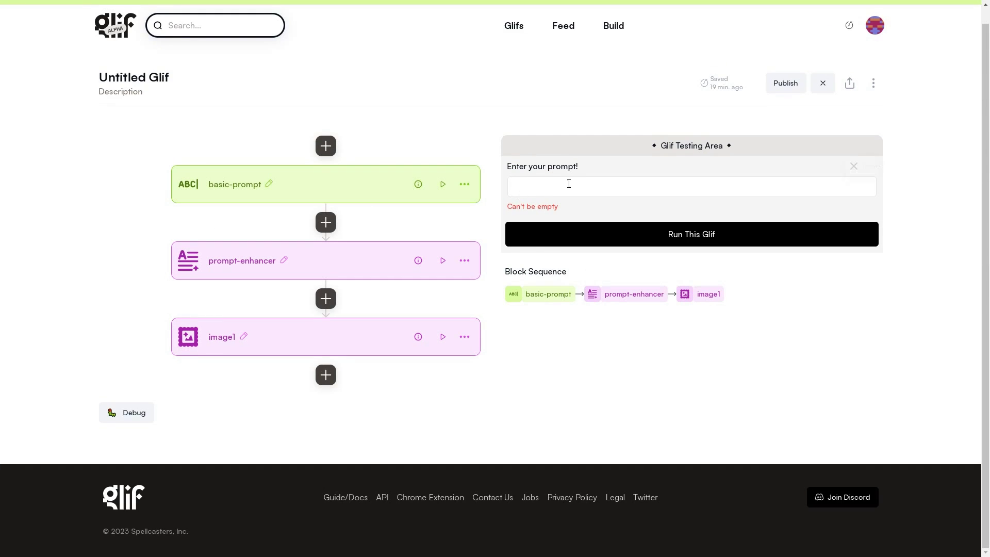
Step: Test-run the glif with the prompt "Four gorgeous women in bikinis, arm in arm, walking together in unison."
{"action": "left_click", "coordinate": [598, 185]}
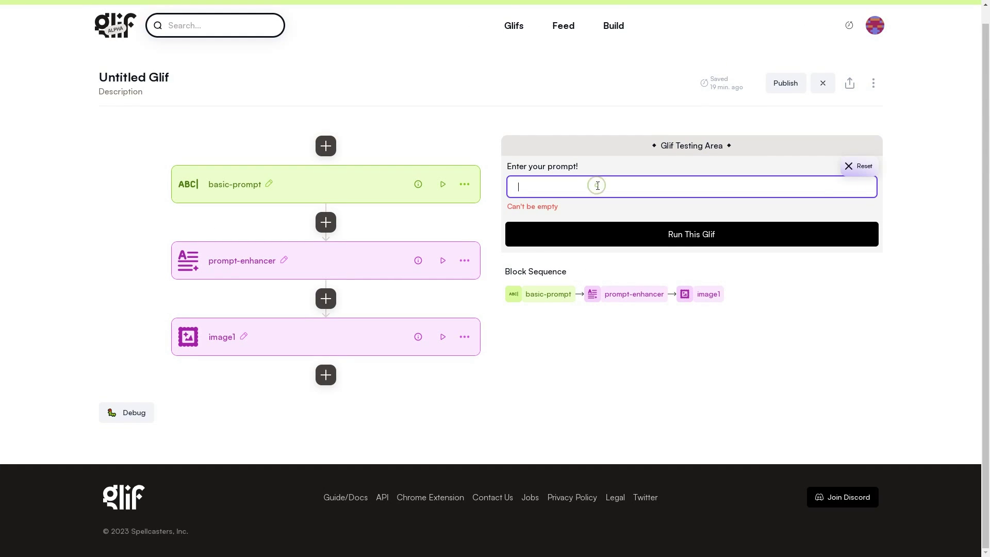
{"action": "left_click_drag", "start_coordinate": [509, 186], "coordinate": [581, 183]}
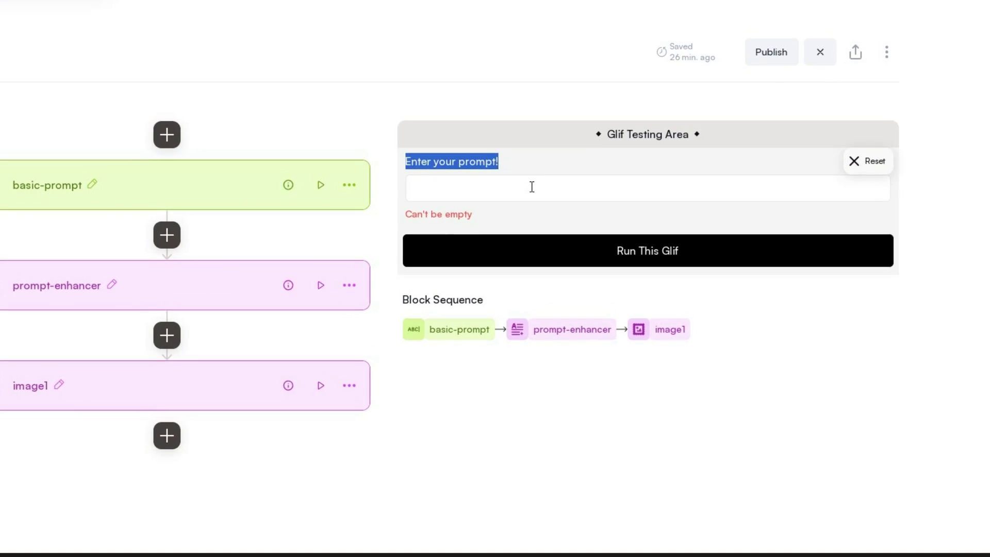
{"action": "left_click", "coordinate": [532, 187]}
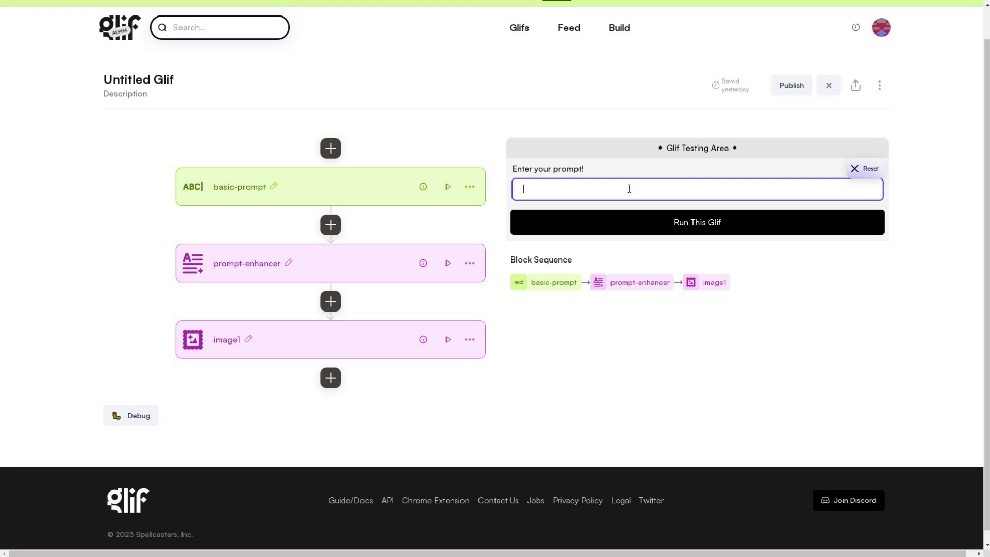
{"action": "type", "text": "Four gorgeous women in bikinis, arm in arm, walking together in unison."}
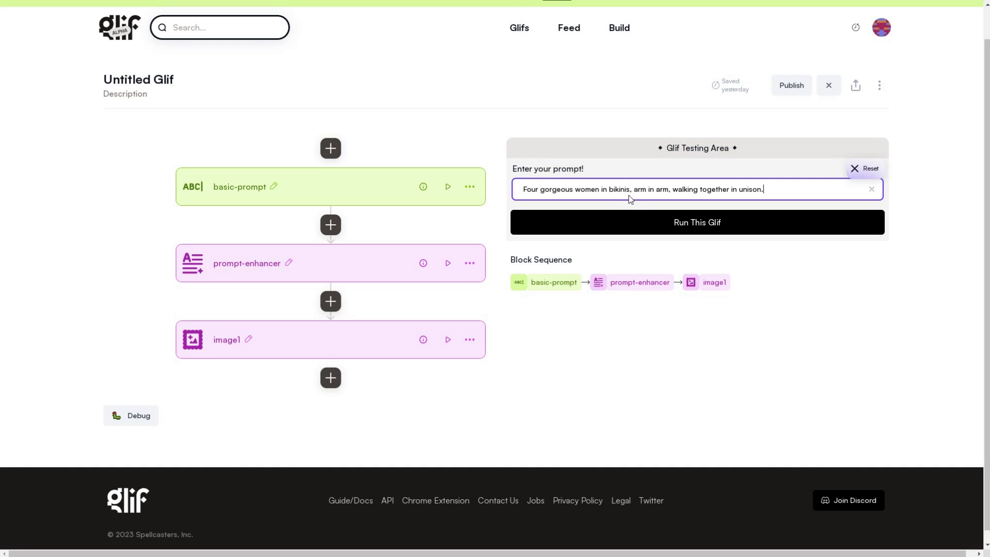
{"action": "left_click", "coordinate": [733, 229]}
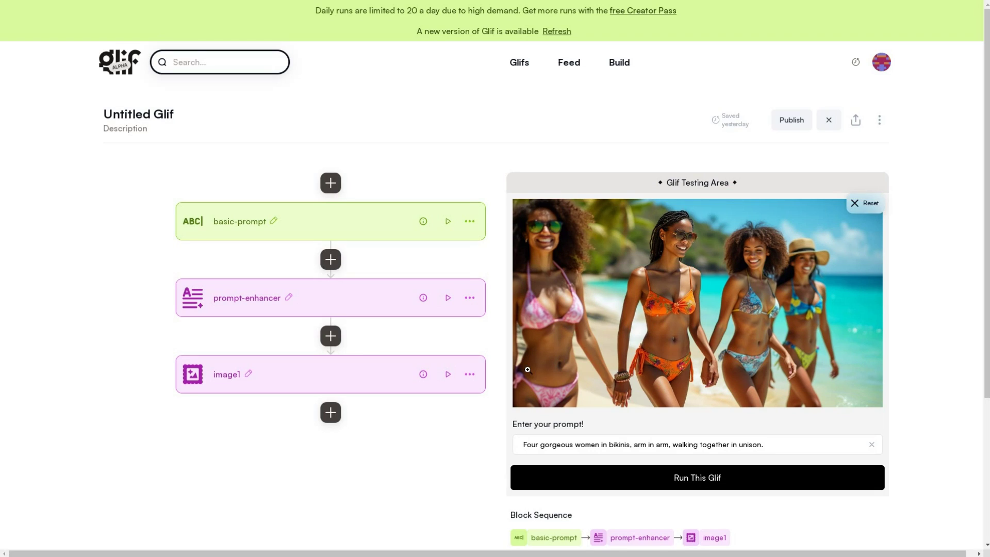
Step: Expand the prompt-enhancer block, read the improved prompt in its preview and compare it with the generated image
{"action": "left_click", "coordinate": [376, 297]}
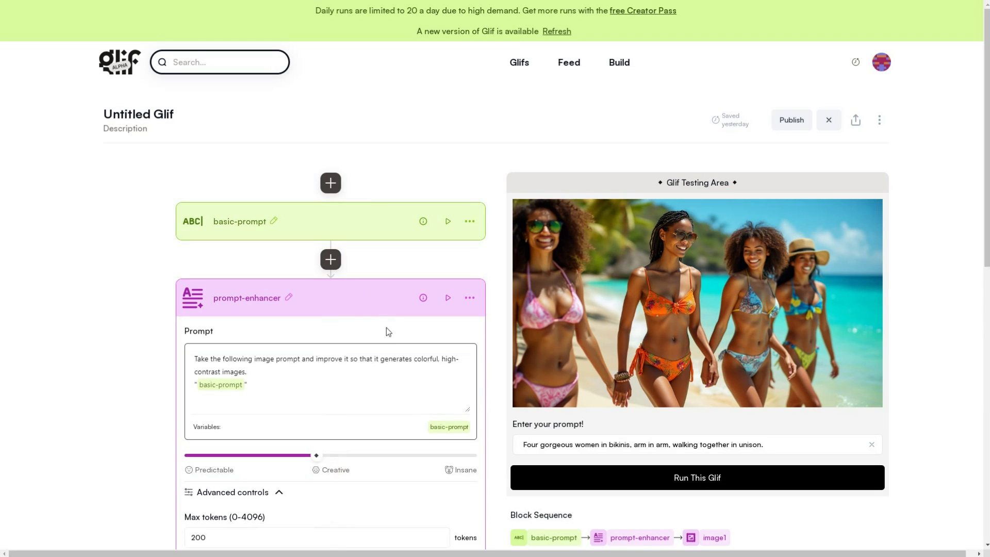
{"action": "scroll", "coordinate": [386, 327], "scroll_direction": "down", "scroll_amount": 2}
{"action": "scroll", "coordinate": [388, 336], "scroll_direction": "down", "scroll_amount": 8}
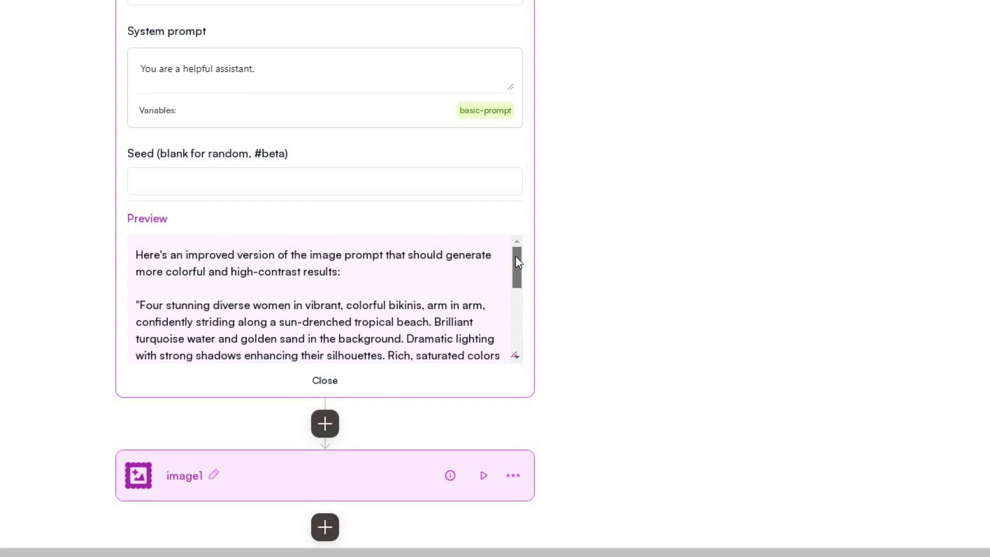
{"action": "mouse_move", "coordinate": [519, 265]}
{"action": "left_mouse_down"}
{"action": "mouse_move", "coordinate": [512, 326]}
{"action": "mouse_move", "coordinate": [518, 256]}
{"action": "left_mouse_up"}
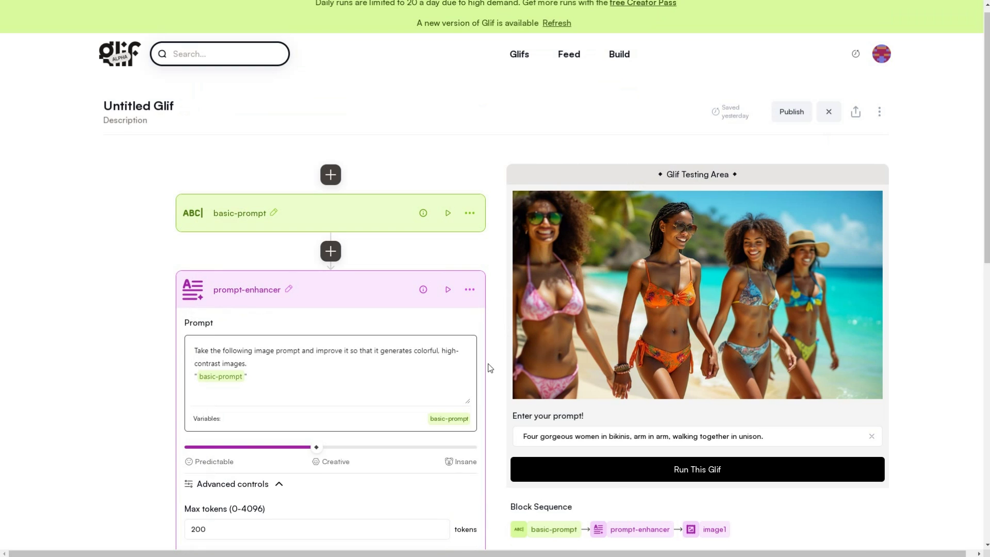
{"action": "scroll", "coordinate": [490, 368], "scroll_direction": "up", "scroll_amount": 1}
{"action": "mouse_move", "coordinate": [616, 342]}
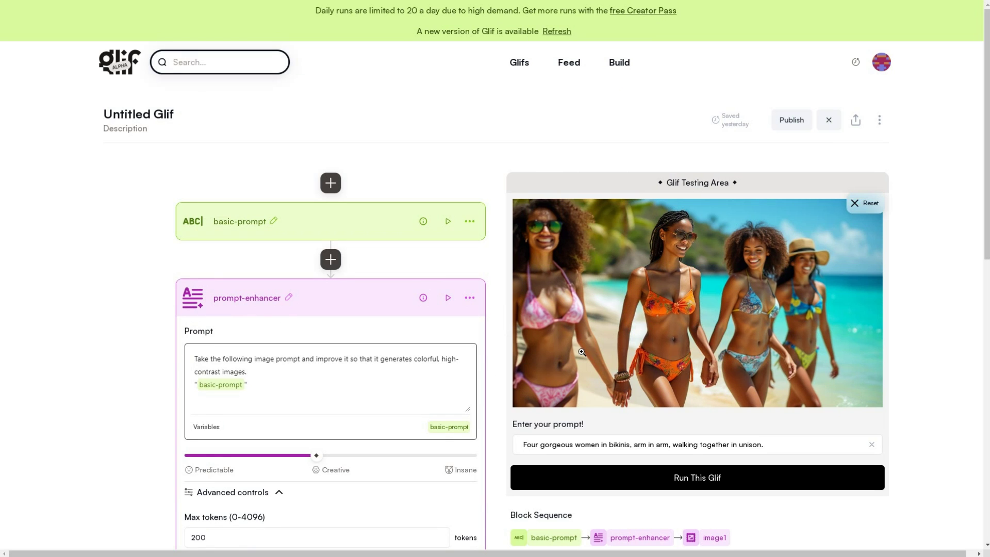
{"action": "mouse_move", "coordinate": [845, 337]}
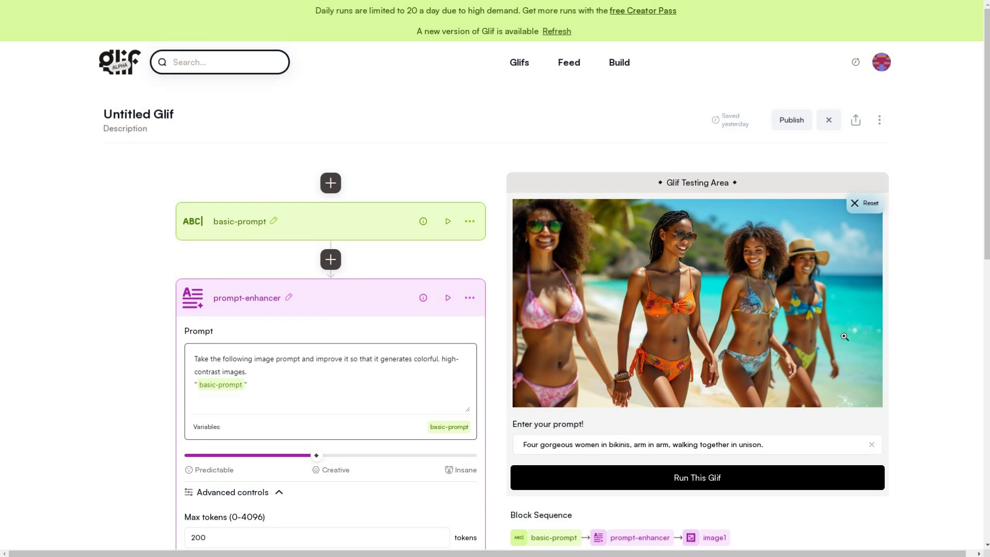